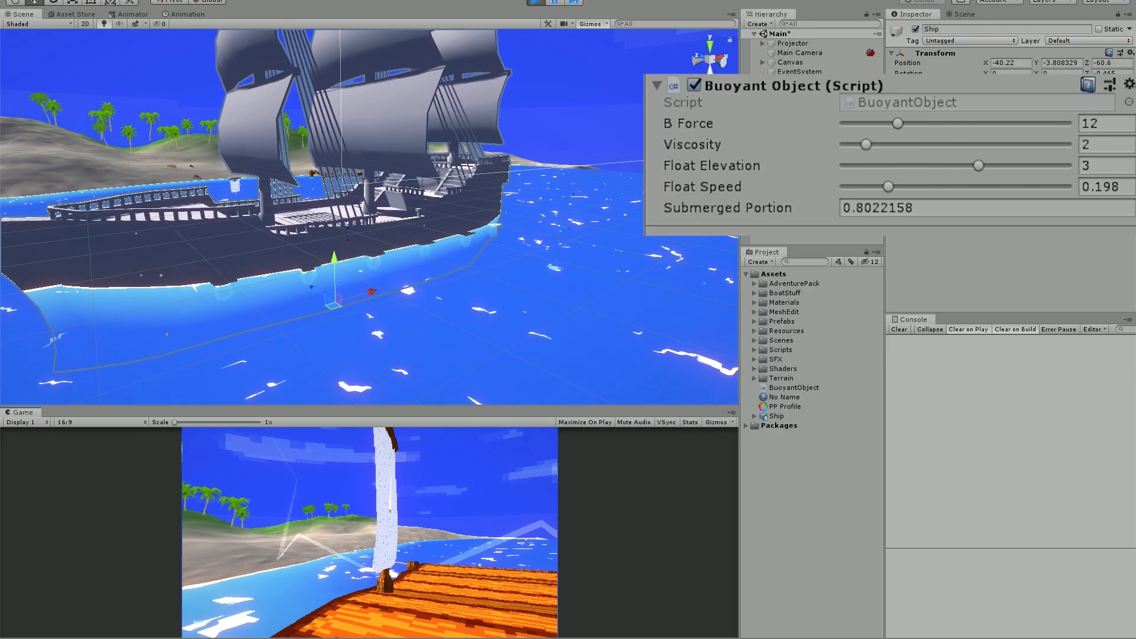
Step: Raise the Ship's Float Elevation to 3.92 in its Buoyant Object script and reduce it slightly again
{"action": "left_click_drag", "start_coordinate": [978, 166], "coordinate": [1026, 166]}
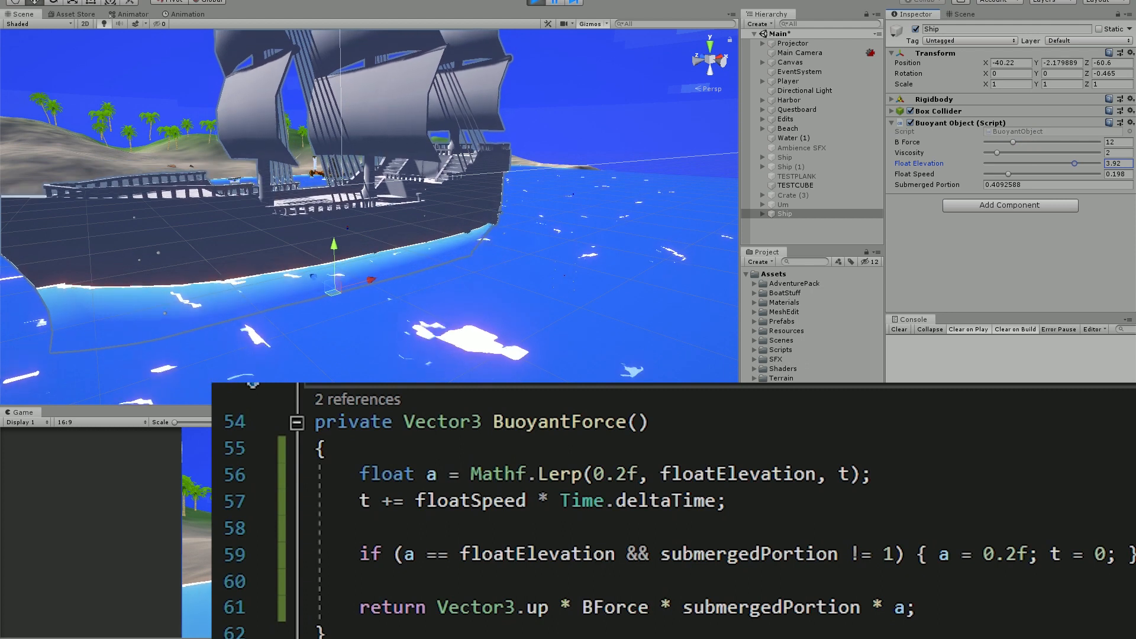
{"action": "left_click_drag", "start_coordinate": [1019, 164], "coordinate": [1010, 163]}
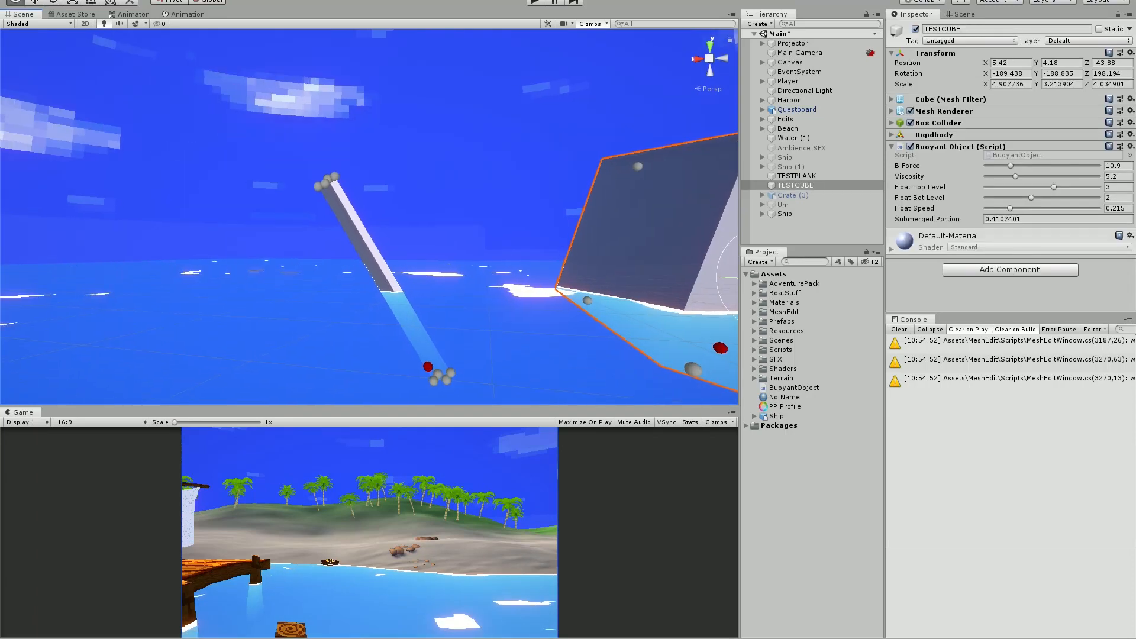
{"action": "right_click_drag", "start_coordinate": [367, 216], "coordinate": [450, 234]}
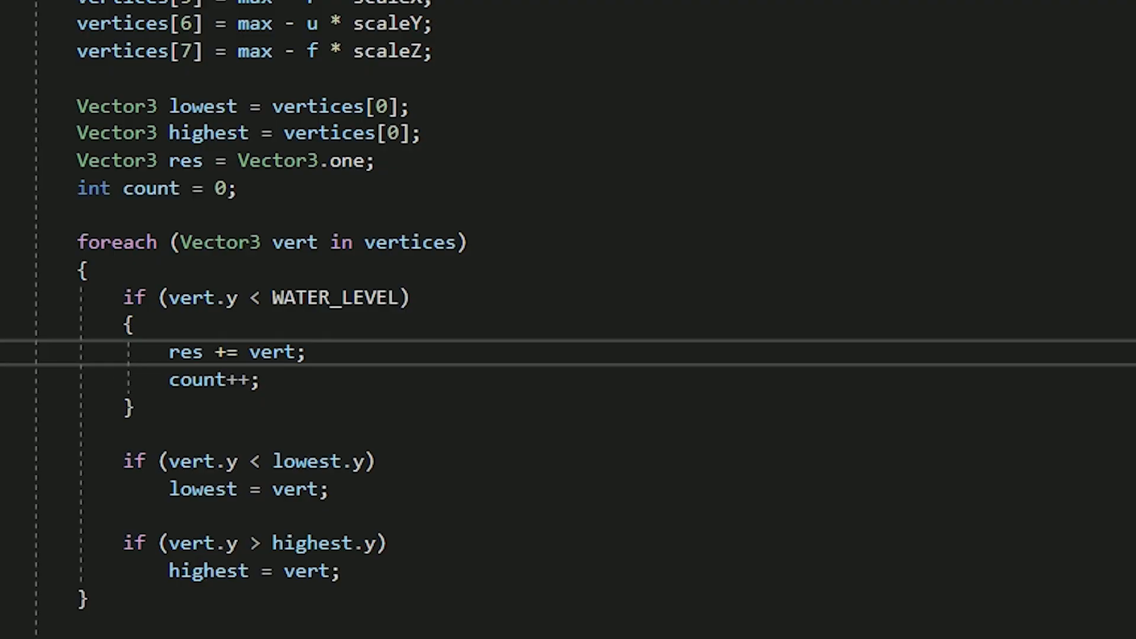
Step: Examine the foreach loop that sums and counts the vertices lying below WATER_LEVEL
{"action": "left_click_drag", "start_coordinate": [123, 297], "coordinate": [135, 408]}
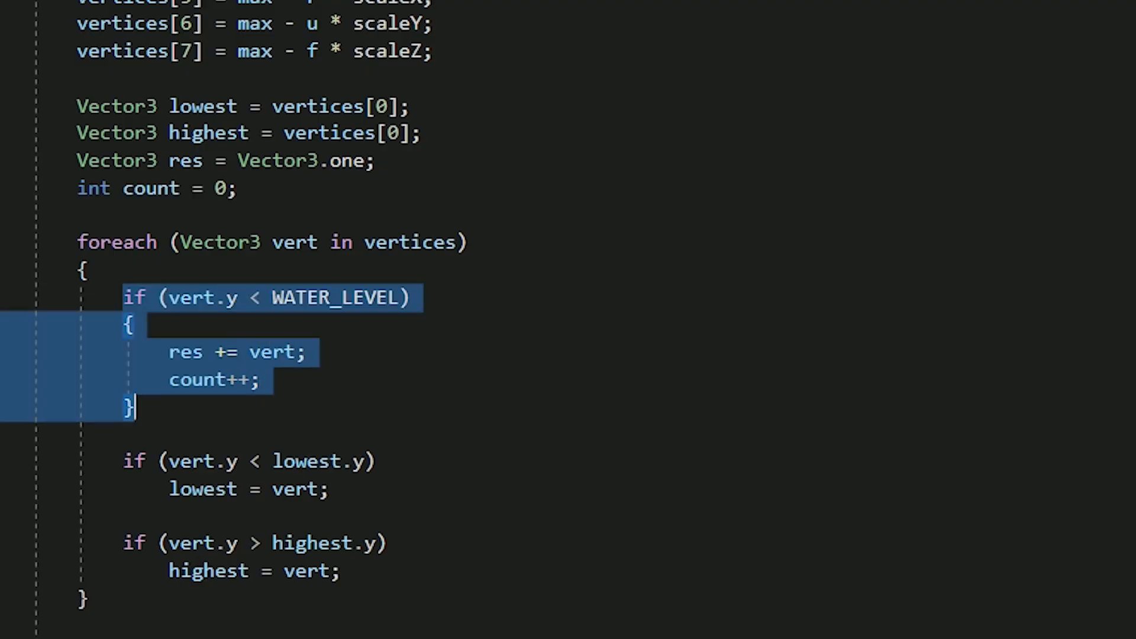
{"action": "left_click", "coordinate": [124, 435]}
{"action": "left_click", "coordinate": [136, 408]}
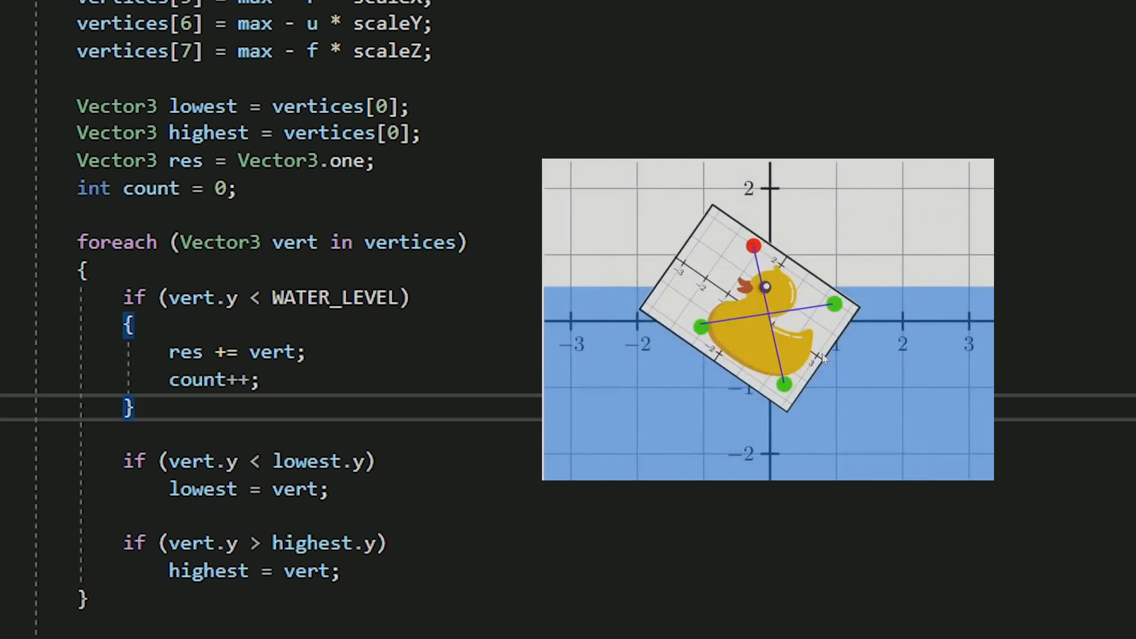
{"action": "left_click_drag", "start_coordinate": [260, 380], "coordinate": [78, 215]}
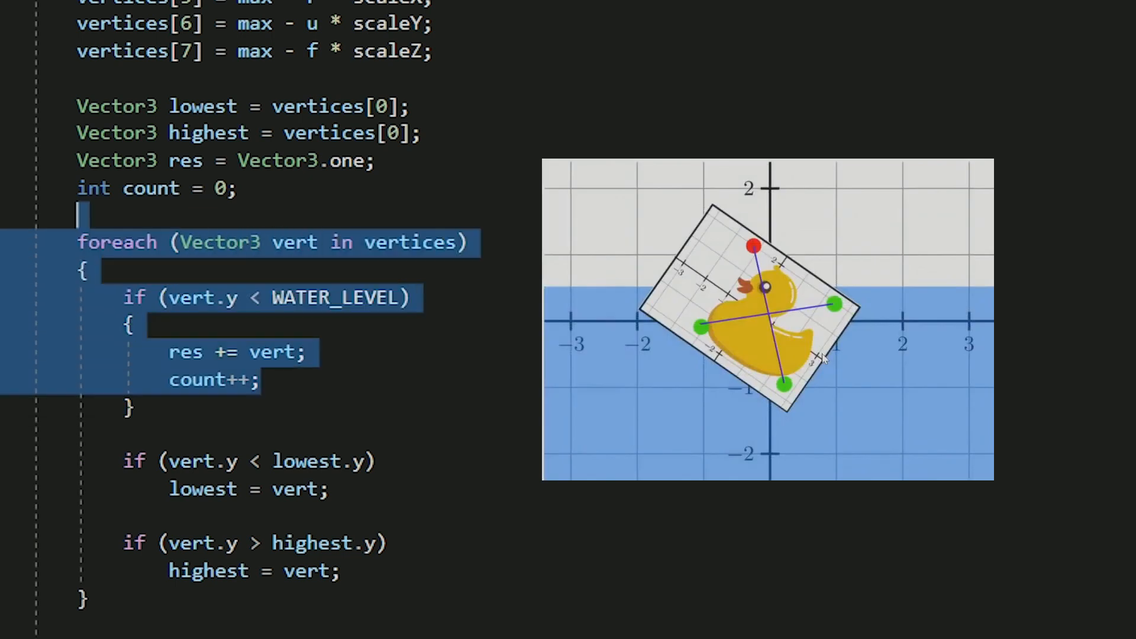
{"action": "left_click", "coordinate": [78, 215]}
{"action": "left_click_drag", "start_coordinate": [135, 408], "coordinate": [78, 243]}
{"action": "left_click", "coordinate": [136, 407]}
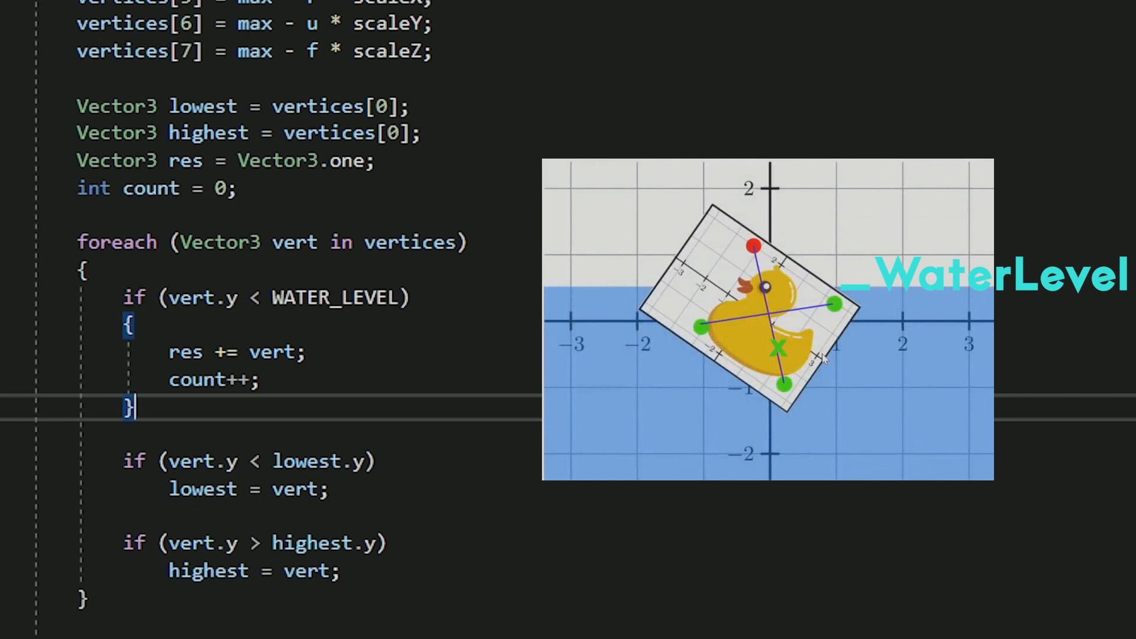
{"action": "left_click_drag", "start_coordinate": [135, 408], "coordinate": [78, 243]}
{"action": "left_click", "coordinate": [135, 408]}
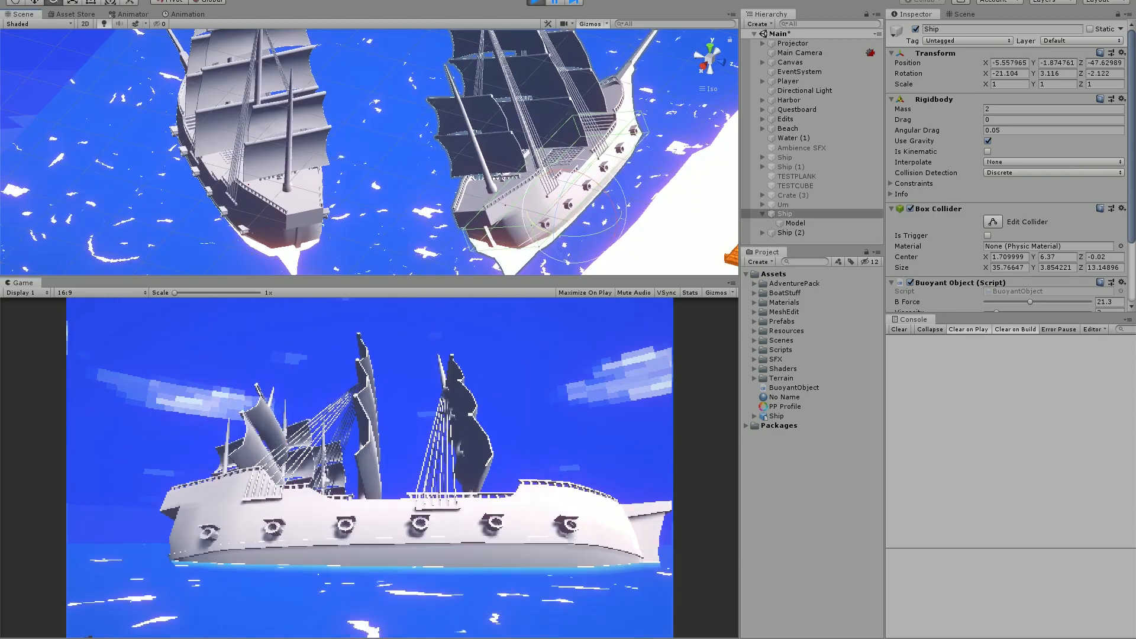
{"action": "double_click", "coordinate": [784, 214]}
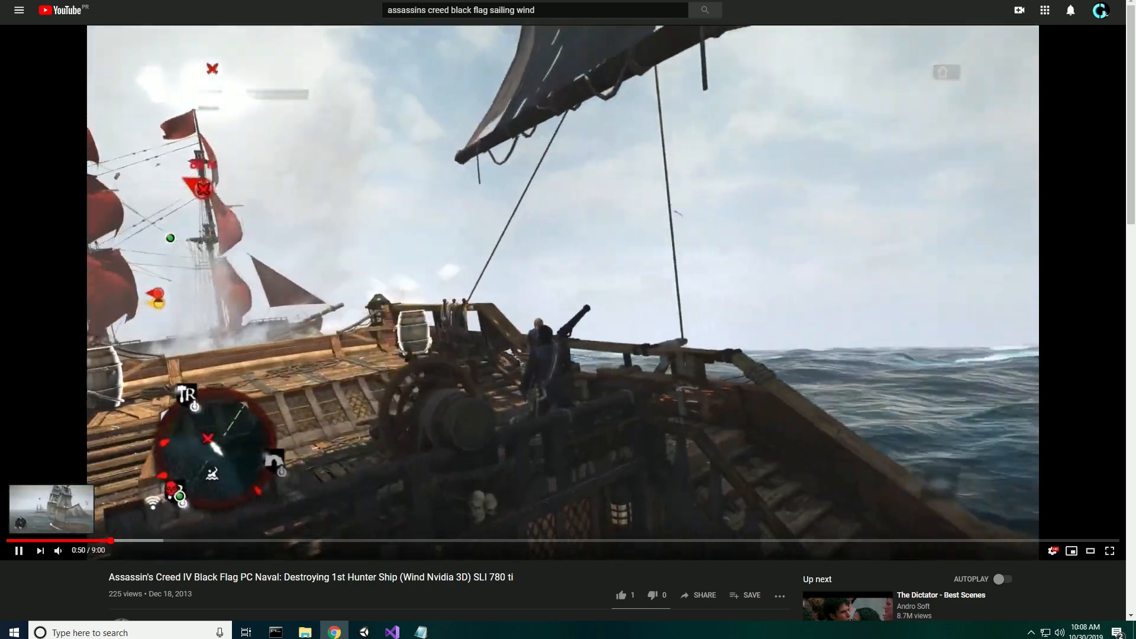
{"action": "left_click", "coordinate": [52, 541]}
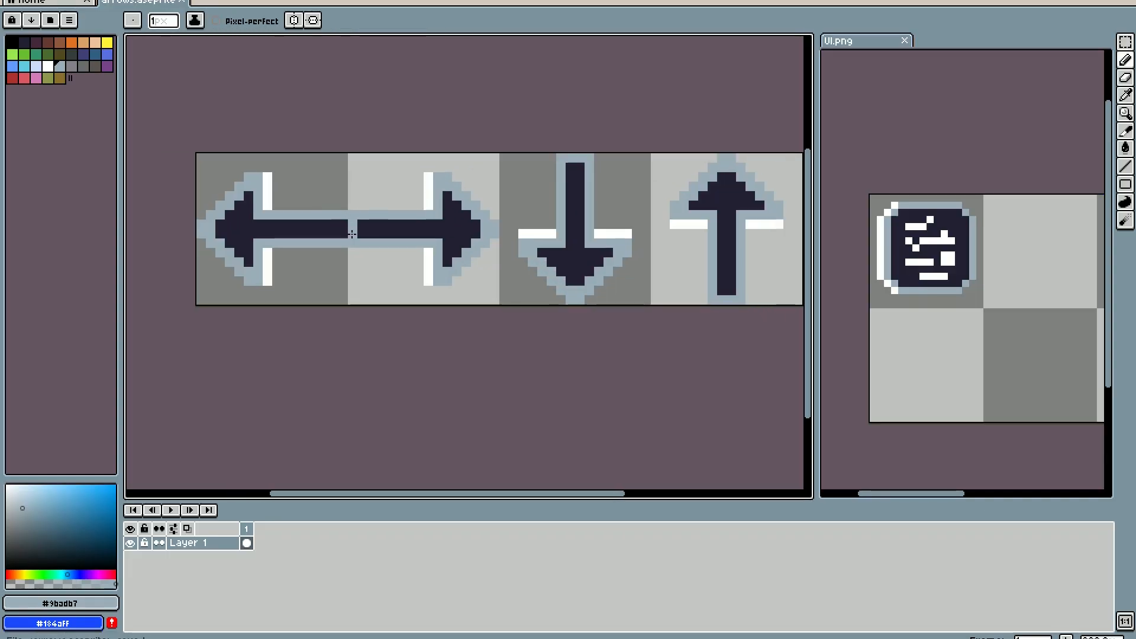
{"action": "scroll", "coordinate": [347, 232], "scroll_direction": "down", "scroll_amount": 2}
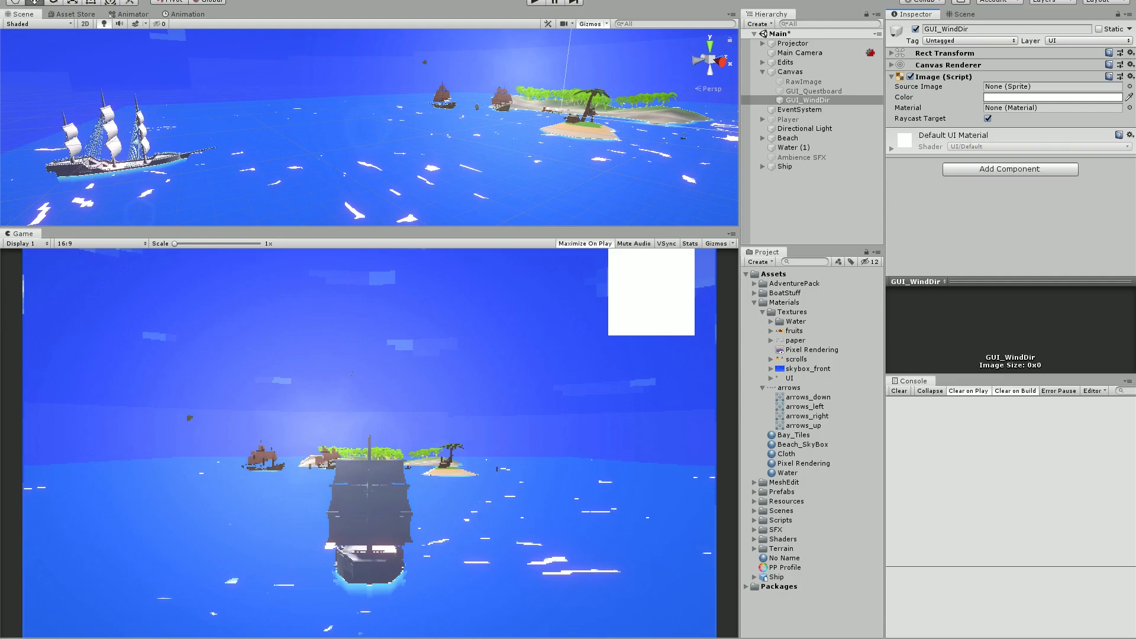
Step: Assign the arrows_left sprite as the Source Image of the GUI_WindDir image
{"action": "left_click_drag", "start_coordinate": [805, 406], "coordinate": [1053, 87]}
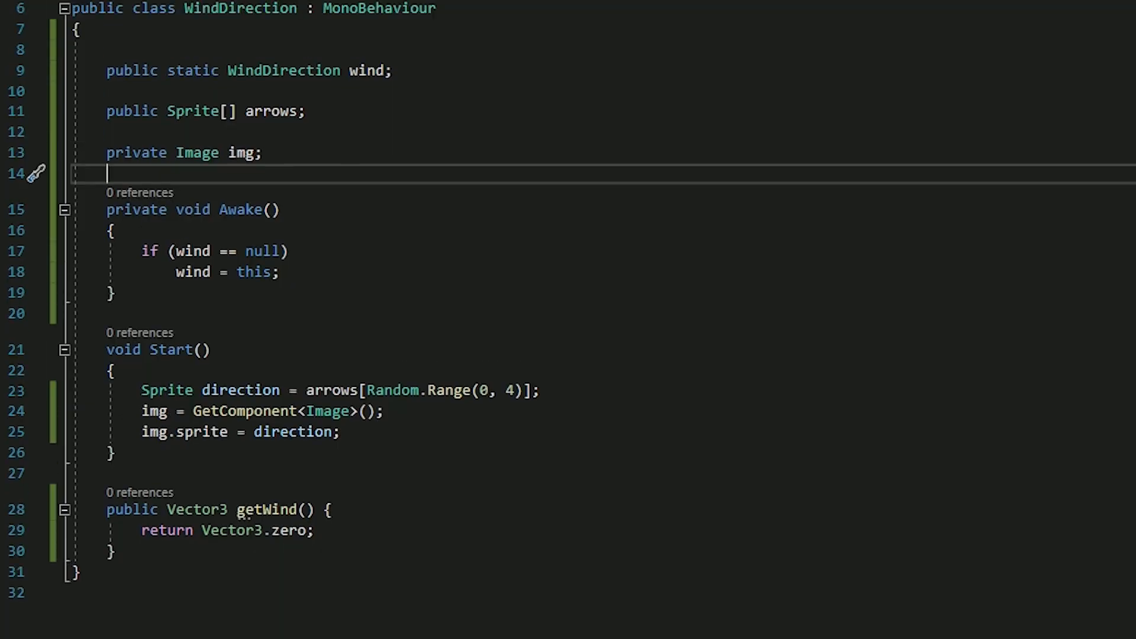
Step: Examine the WindDirection script's Start method, which picks a random arrow sprite and assigns it to the Image component
{"action": "left_click", "coordinate": [73, 623]}
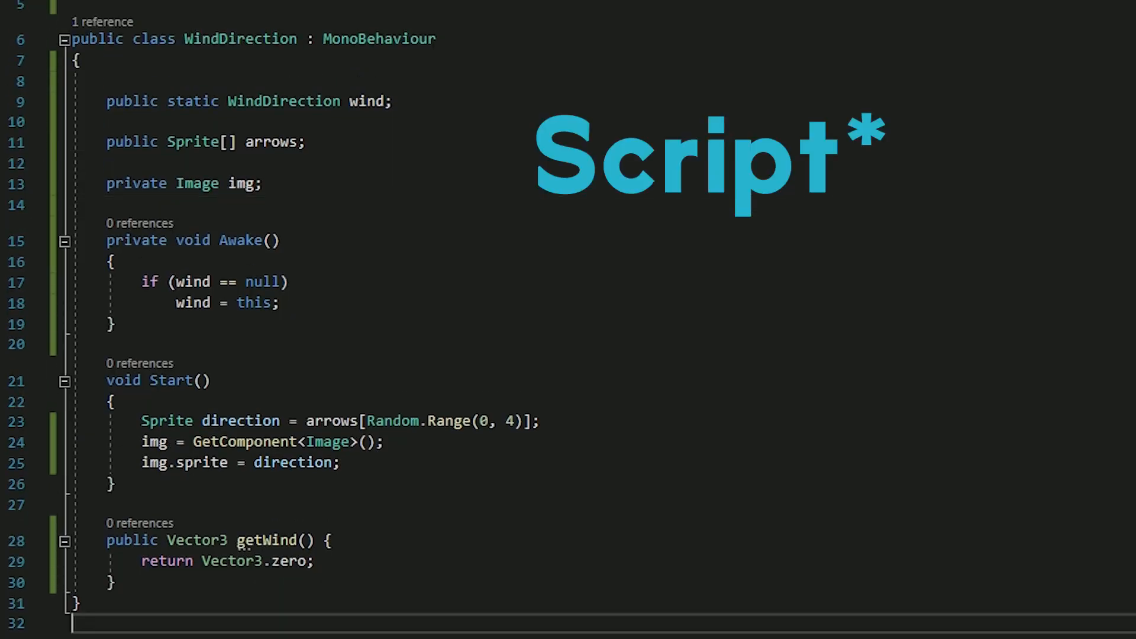
{"action": "left_click", "coordinate": [333, 541]}
{"action": "left_click", "coordinate": [333, 463]}
{"action": "left_click_drag", "start_coordinate": [168, 421], "coordinate": [437, 421]}
{"action": "left_click", "coordinate": [498, 421]}
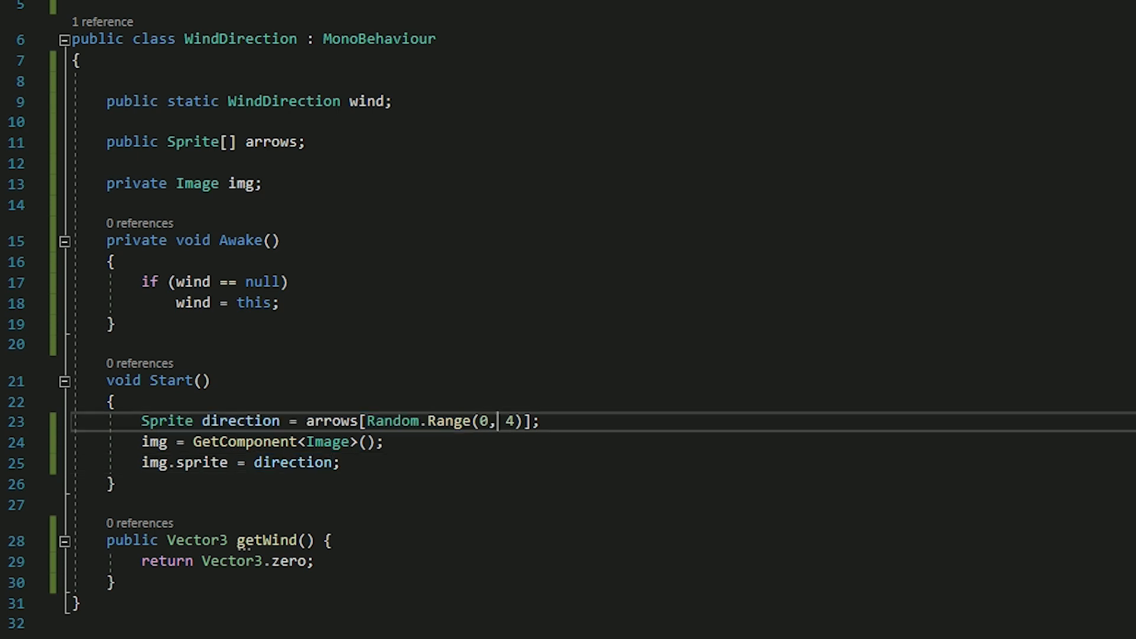
{"action": "left_click", "coordinate": [386, 442]}
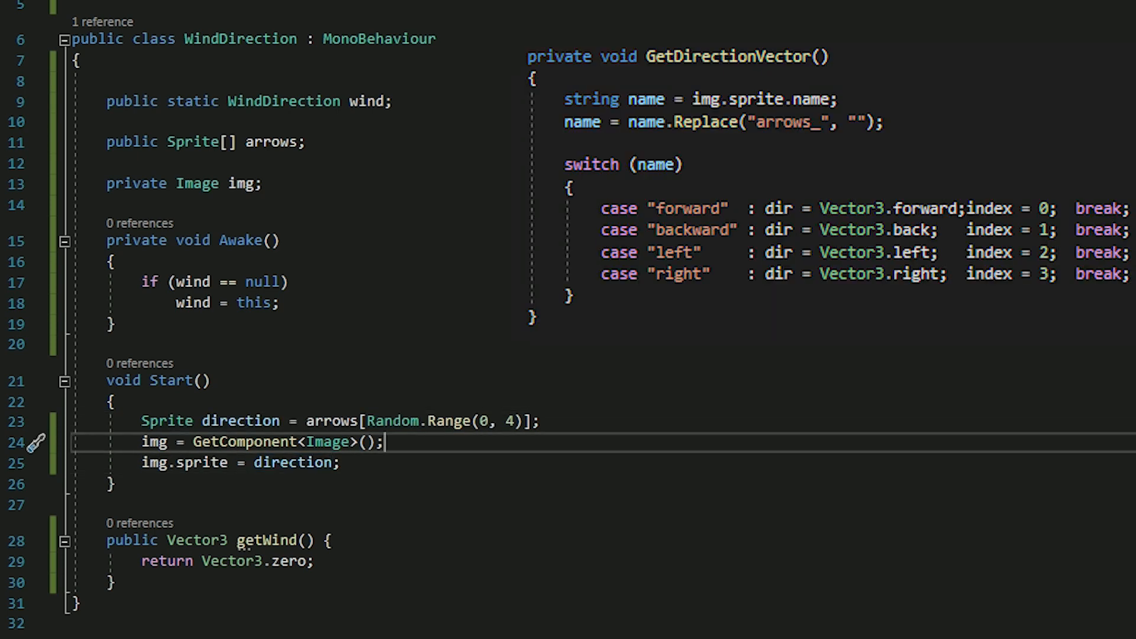
{"action": "left_click_drag", "start_coordinate": [203, 422], "coordinate": [542, 422]}
{"action": "left_click", "coordinate": [543, 422]}
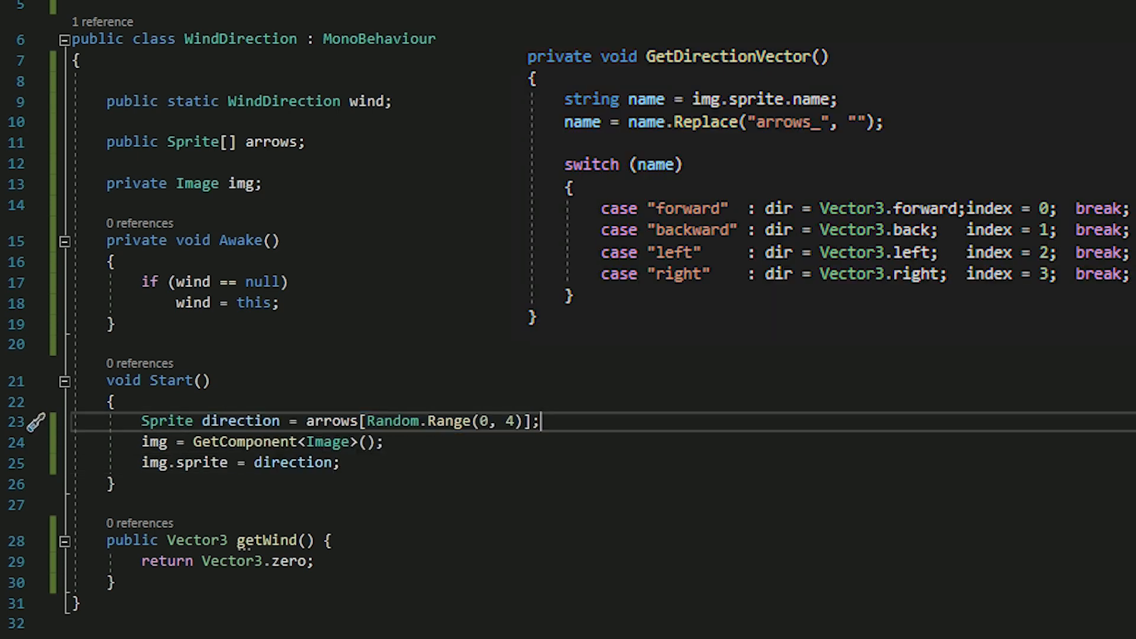
{"action": "left_click_drag", "start_coordinate": [150, 442], "coordinate": [386, 442]}
{"action": "left_click", "coordinate": [386, 442]}
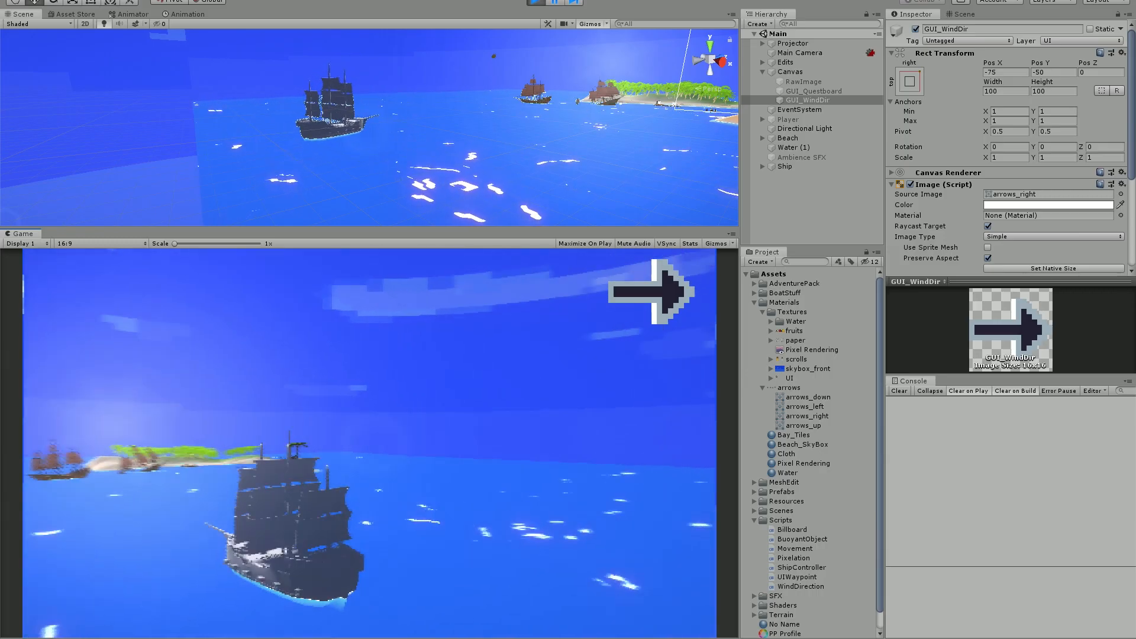
Step: Run the game and steer the ship left and right to test its heading against the wind direction arrow
{"action": "key", "text": "d"}
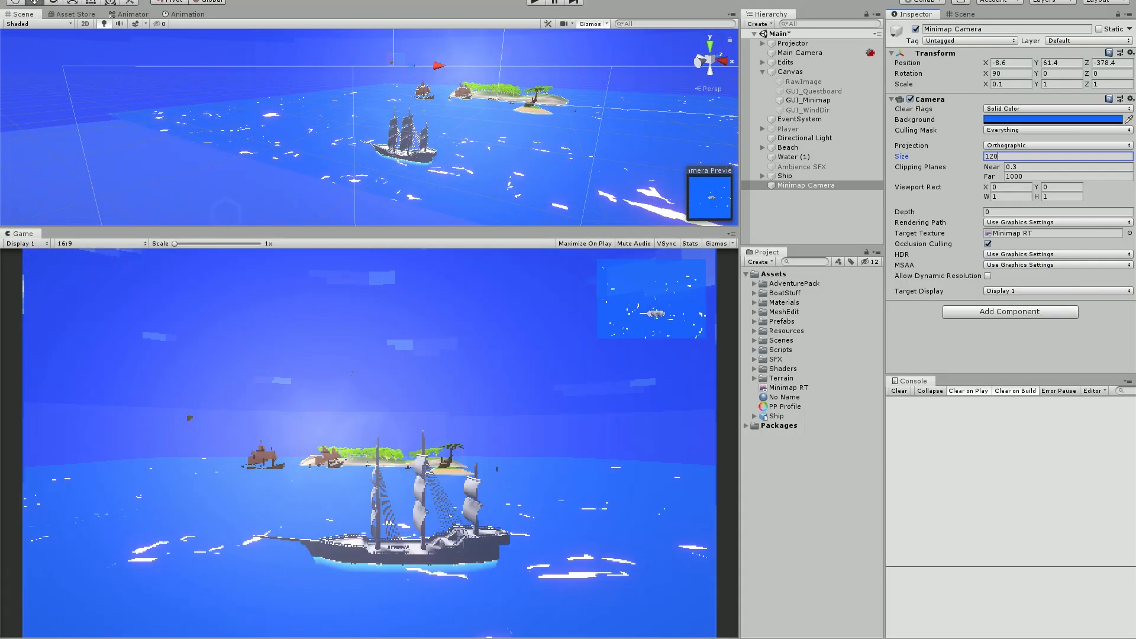
{"action": "key", "text": "ctrl+p"}
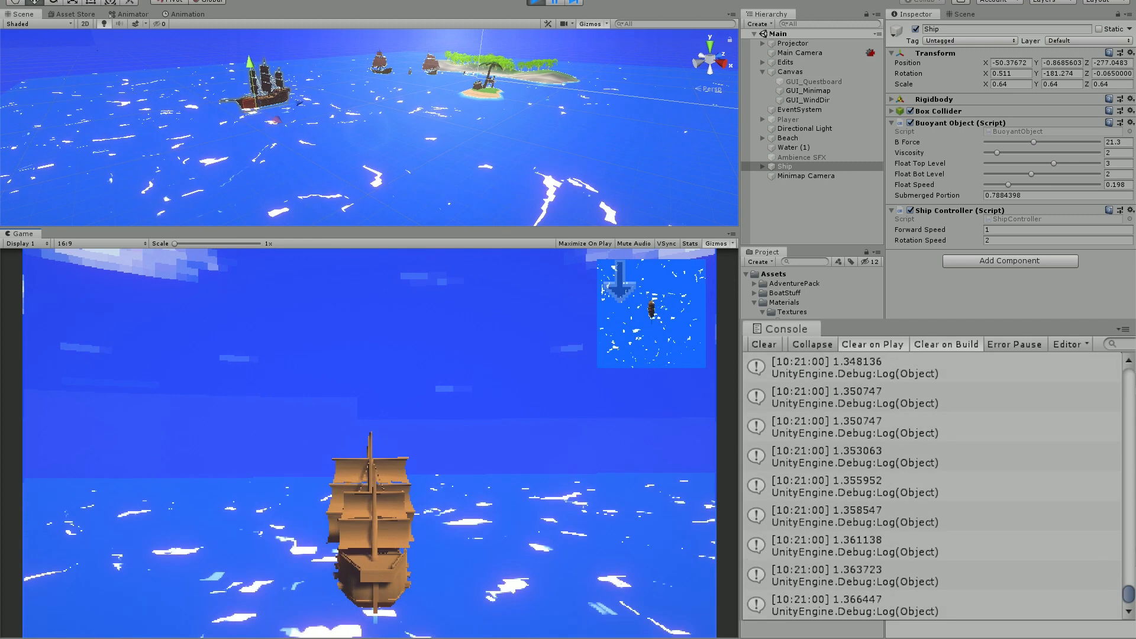
{"action": "key", "text": "a"}
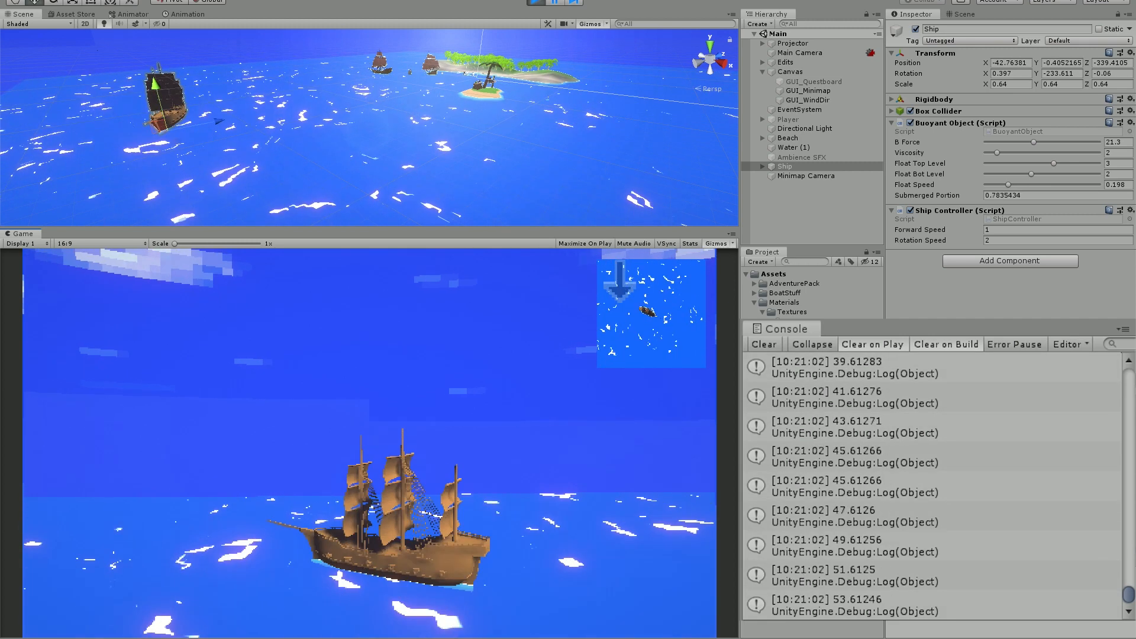
{"action": "key", "text": "a"}
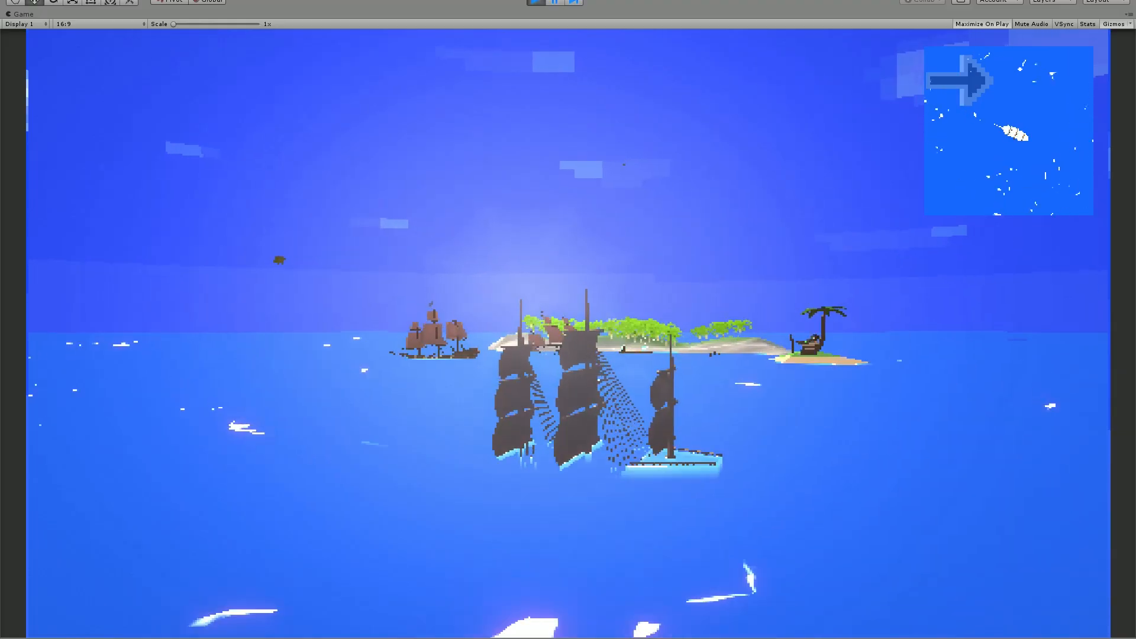
{"action": "key", "text": "d"}
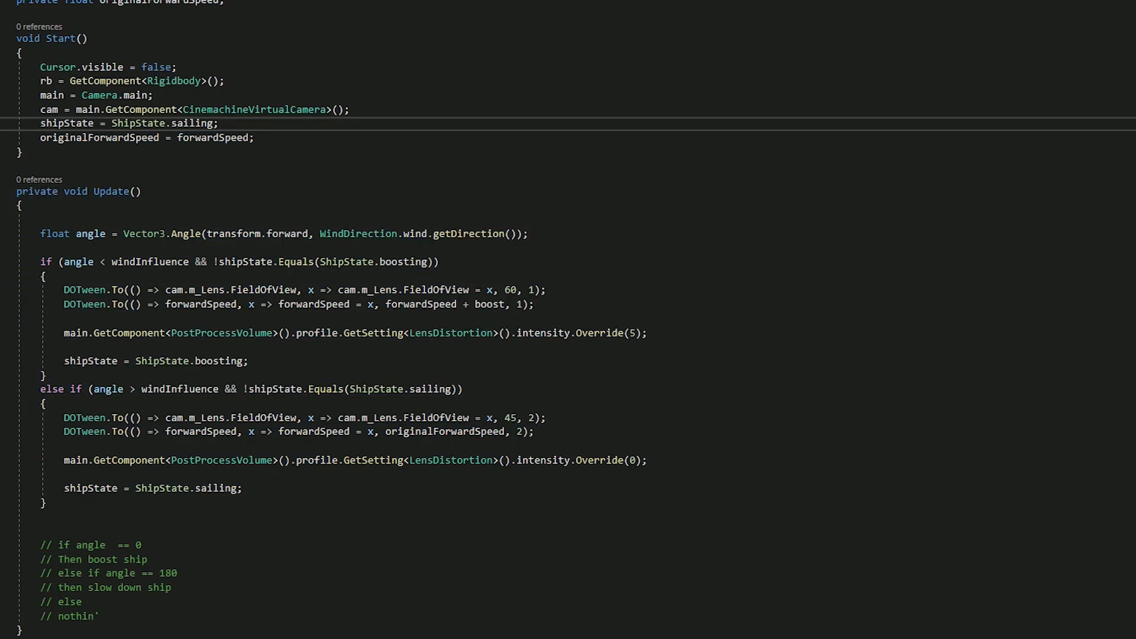
Step: Delete the commented-out angle notes and leftover blank lines at the end of the ShipController script's Update method
{"action": "left_click_drag", "start_coordinate": [99, 616], "coordinate": [5, 560]}
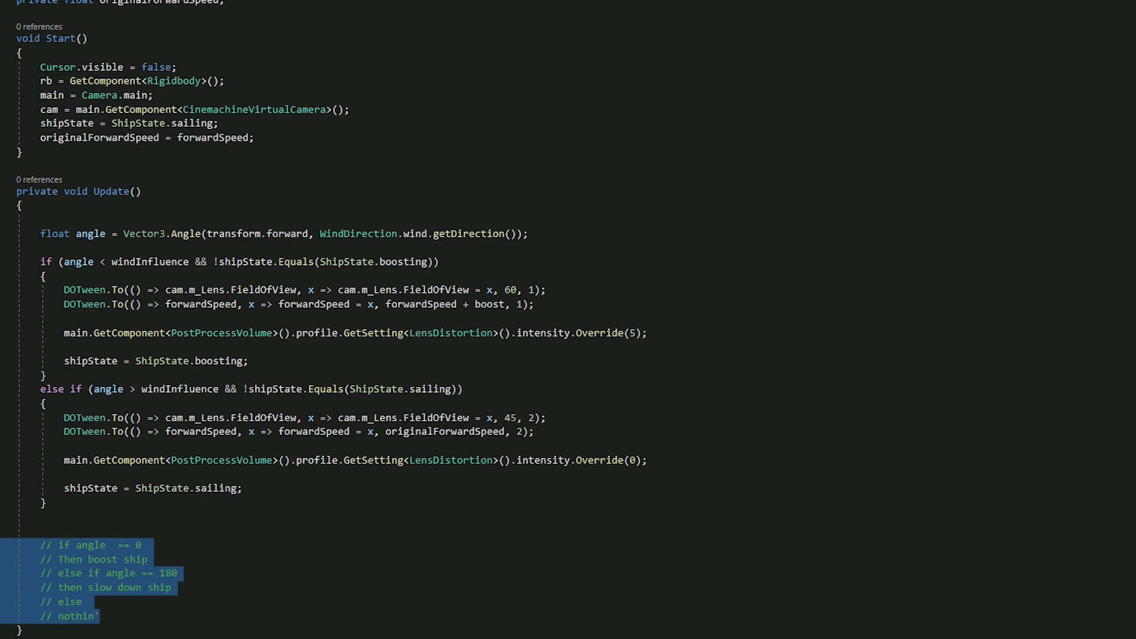
{"action": "key", "text": "BackSpace"}
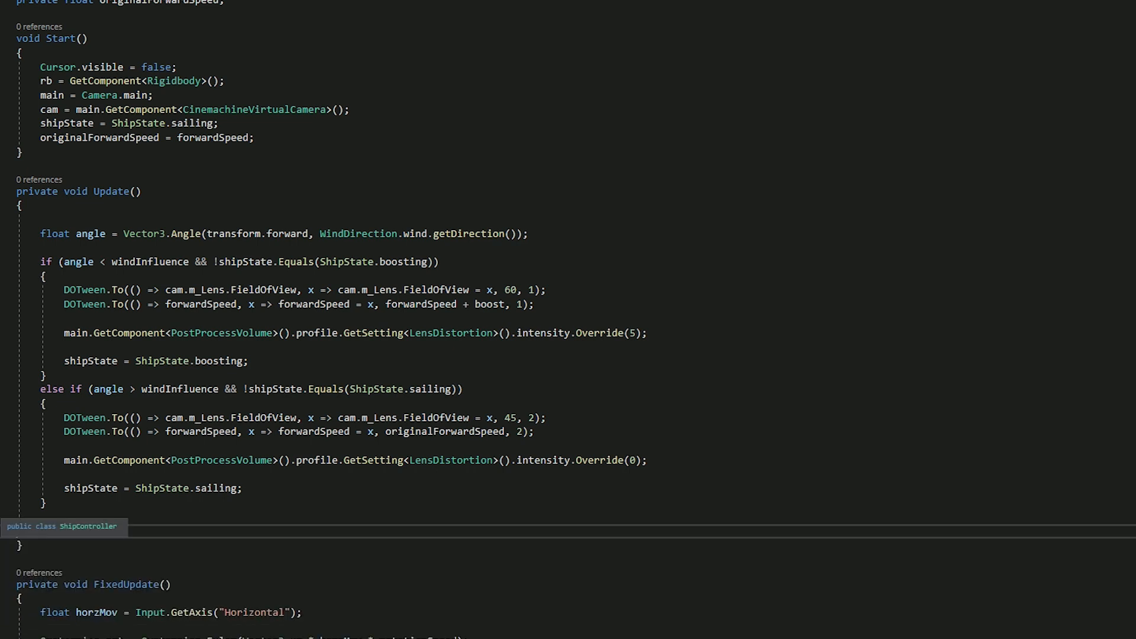
{"action": "left_click", "coordinate": [17, 560]}
{"action": "left_click", "coordinate": [58, 517]}
{"action": "key", "text": "BackSpace"}
{"action": "key", "text": "BackSpace"}
{"action": "left_click", "coordinate": [172, 570]}
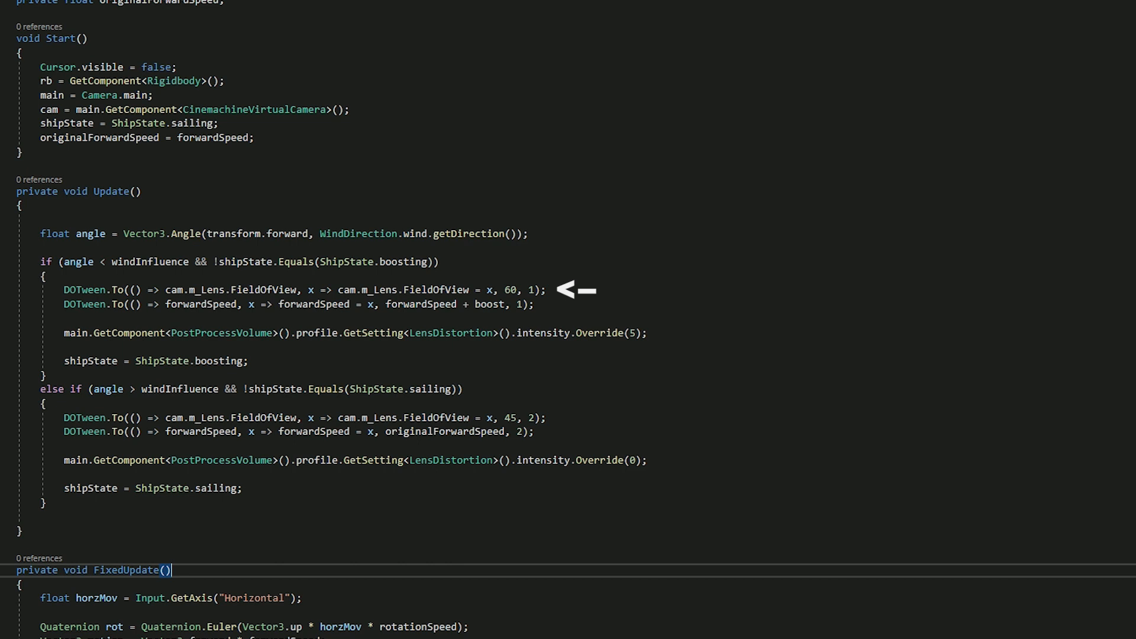
Step: Examine the boosting and sailing branches in Update, including the field-of-view and forward-speed tweens and the lens distortion override
{"action": "left_click", "coordinate": [545, 290]}
{"action": "left_click", "coordinate": [535, 304]}
{"action": "left_click", "coordinate": [647, 333]}
{"action": "left_click", "coordinate": [64, 348]}
{"action": "left_click", "coordinate": [242, 489]}
{"action": "left_click", "coordinate": [46, 503]}
{"action": "left_click", "coordinate": [171, 571]}
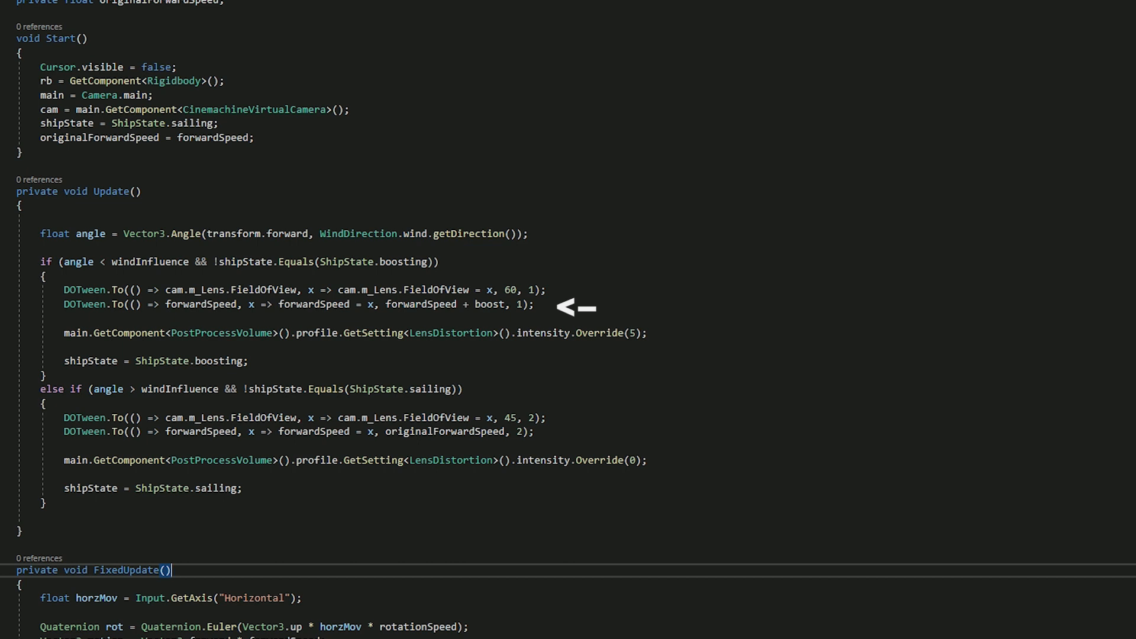
{"action": "left_click", "coordinate": [546, 290]}
{"action": "left_click", "coordinate": [534, 304]}
{"action": "left_click", "coordinate": [647, 334]}
{"action": "left_click", "coordinate": [64, 348]}
{"action": "left_click", "coordinate": [243, 488]}
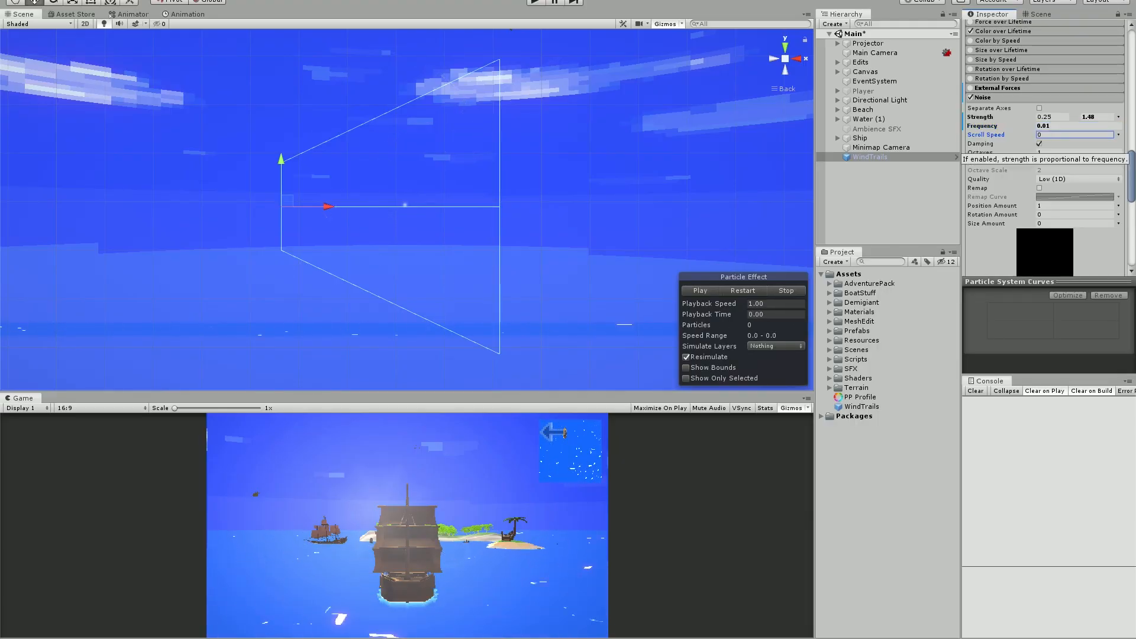
Step: Undo the last Frequency change in the WindTrails particle system's Noise module and enable Separate Axes
{"action": "key", "text": "ctrl+z"}
{"action": "key", "text": "ctrl+z"}
{"action": "key", "text": "ctrl+z"}
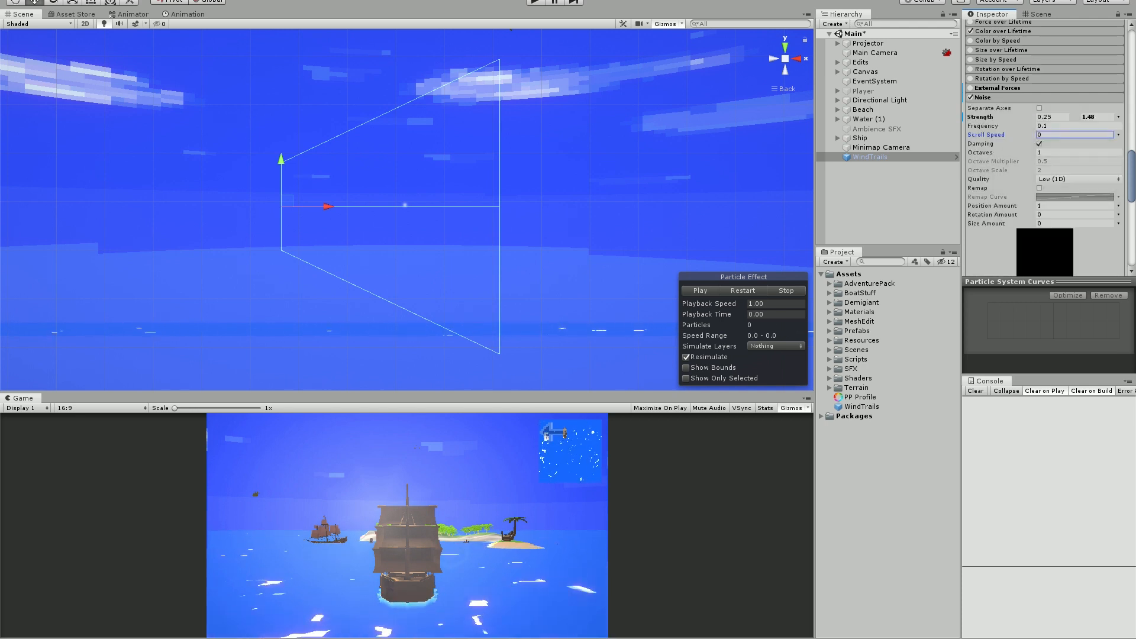
{"action": "left_click", "coordinate": [1039, 108]}
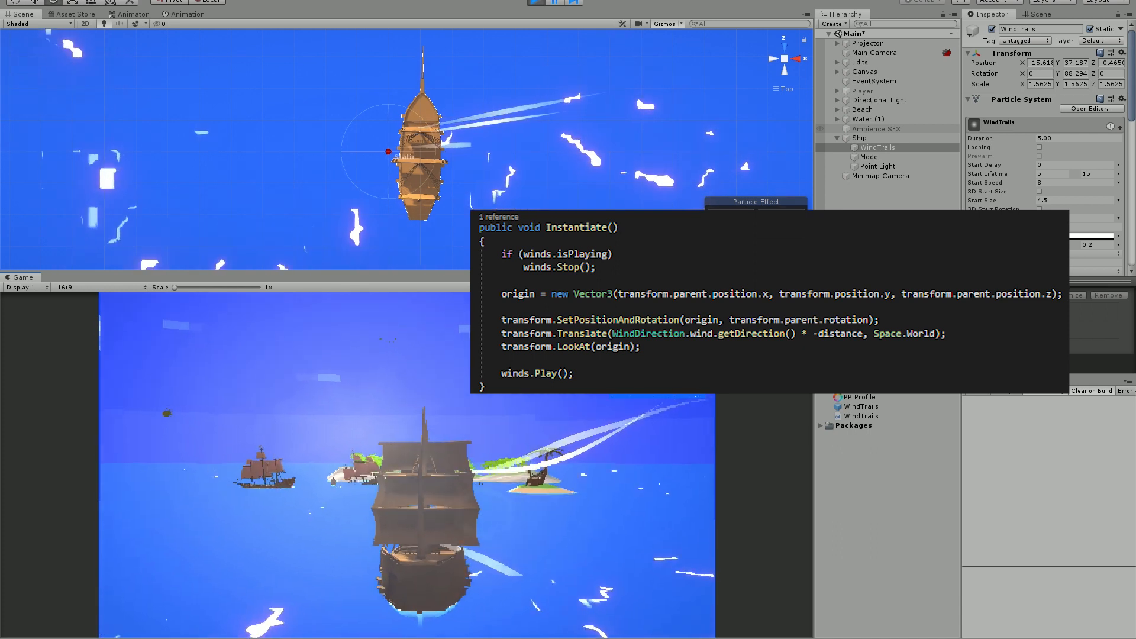
{"action": "left_click", "coordinate": [859, 138]}
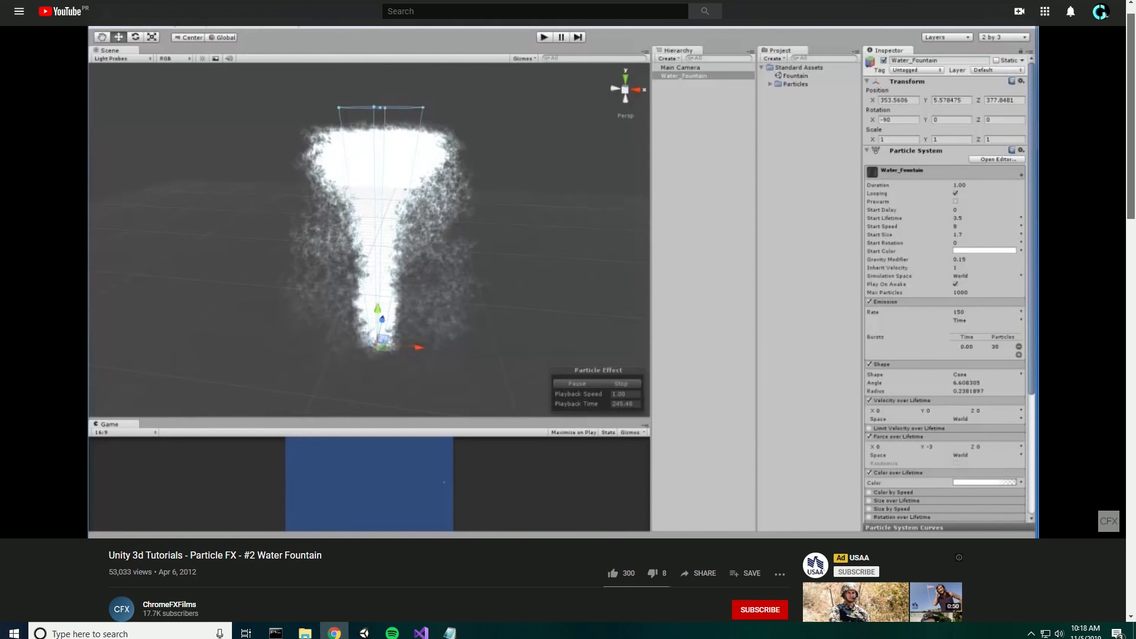
{"action": "scroll", "coordinate": [568, 324], "scroll_direction": "down", "scroll_amount": 2}
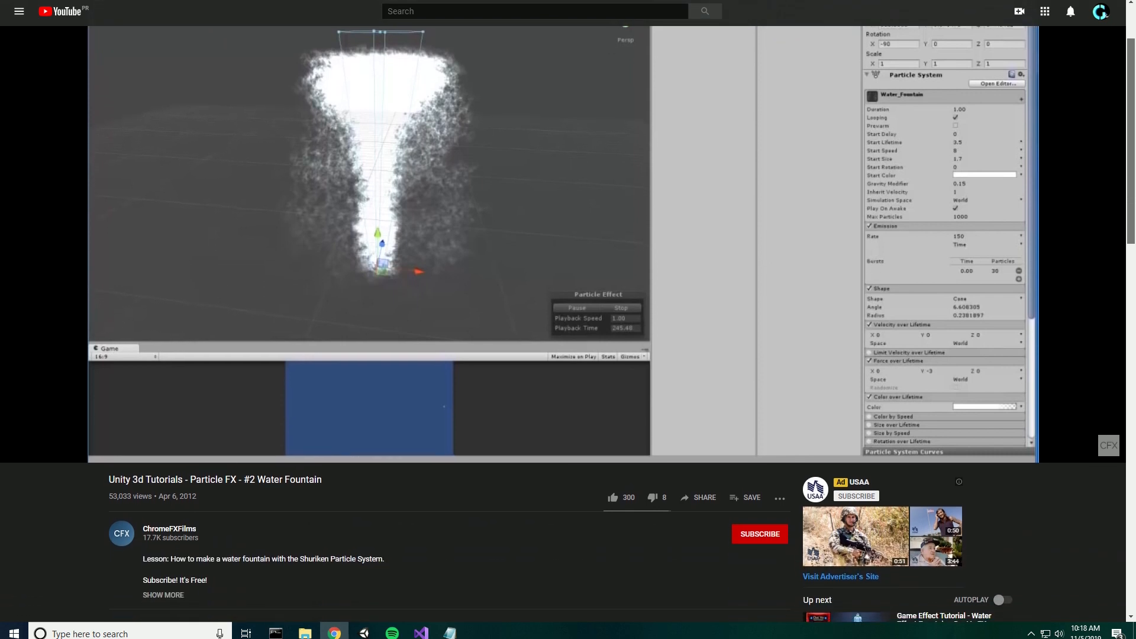